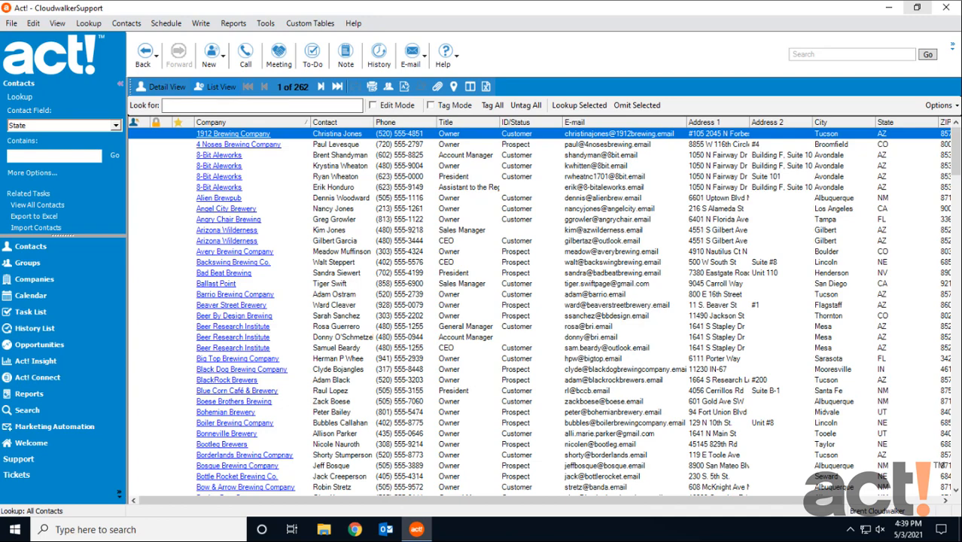
Preview the Event Planning template from the Industry Template Library, then close the preview and library
left_click(318, 27)
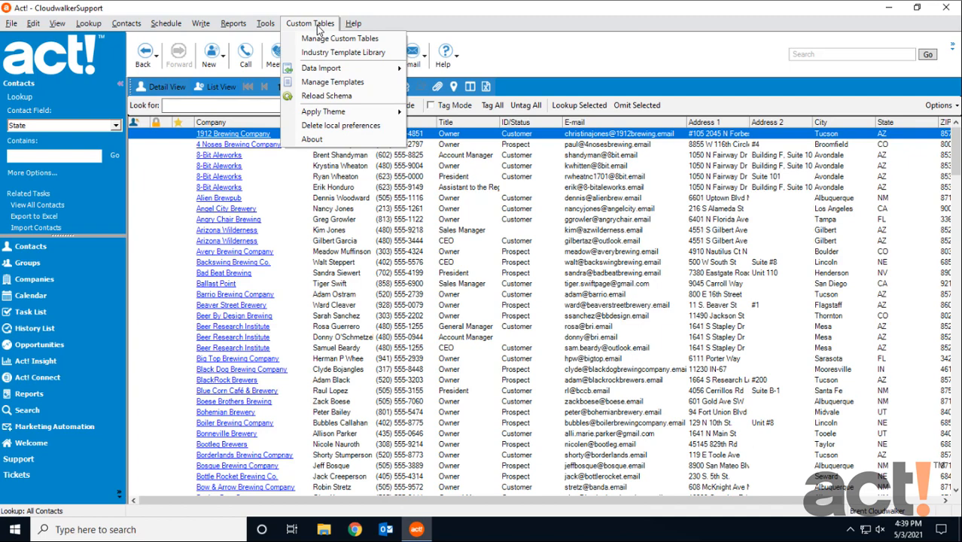
left_click(362, 55)
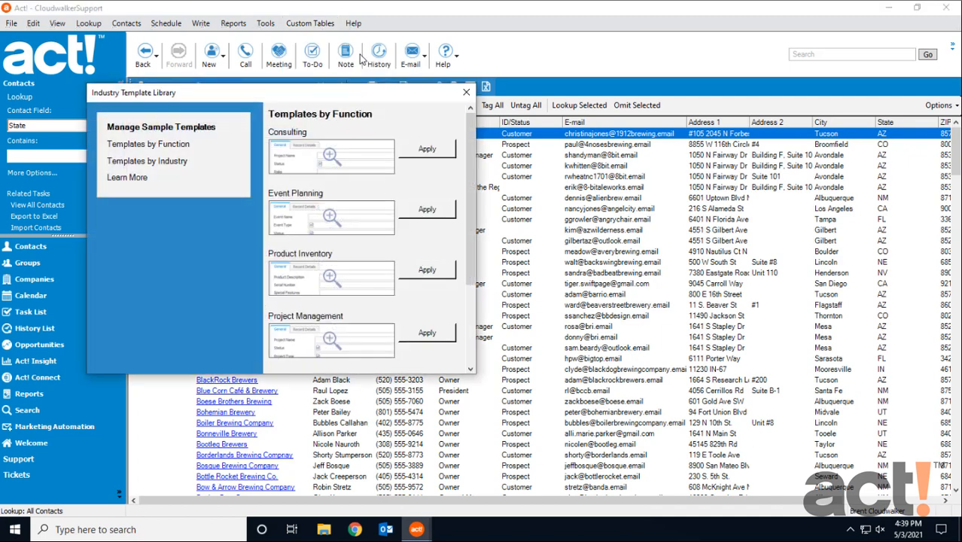
left_click(327, 219)
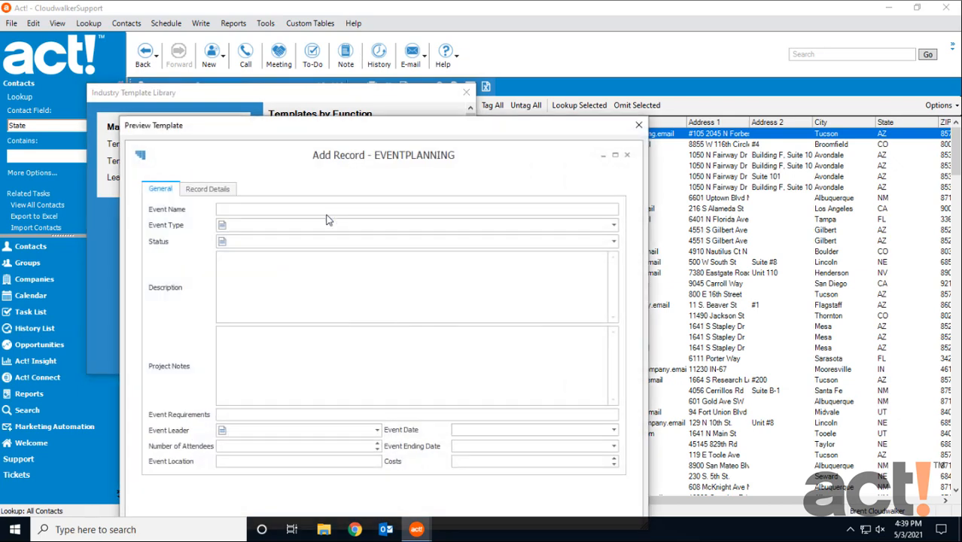
left_click(638, 125)
left_click(466, 92)
Open Manage Custom Tables to review the Support table's fields, then close it
left_click(310, 23)
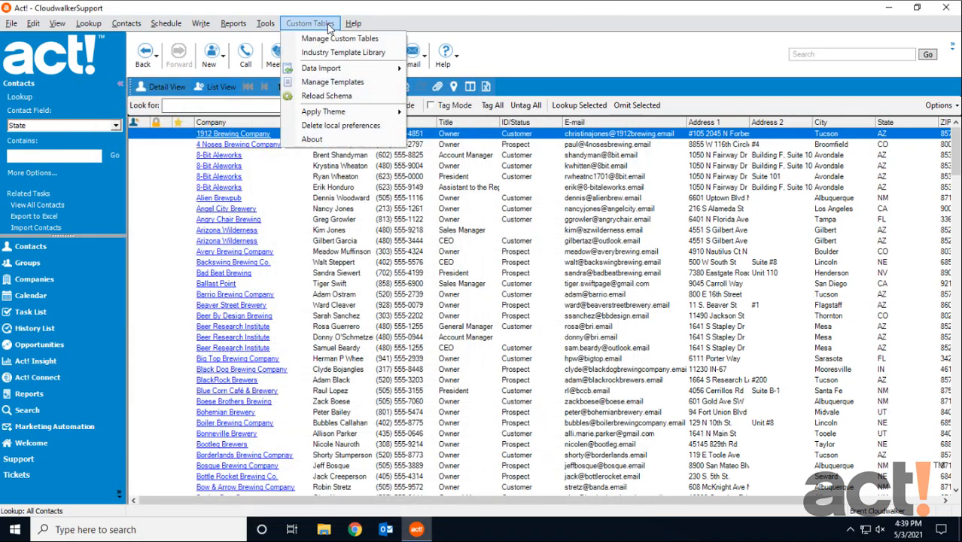
left_click(341, 39)
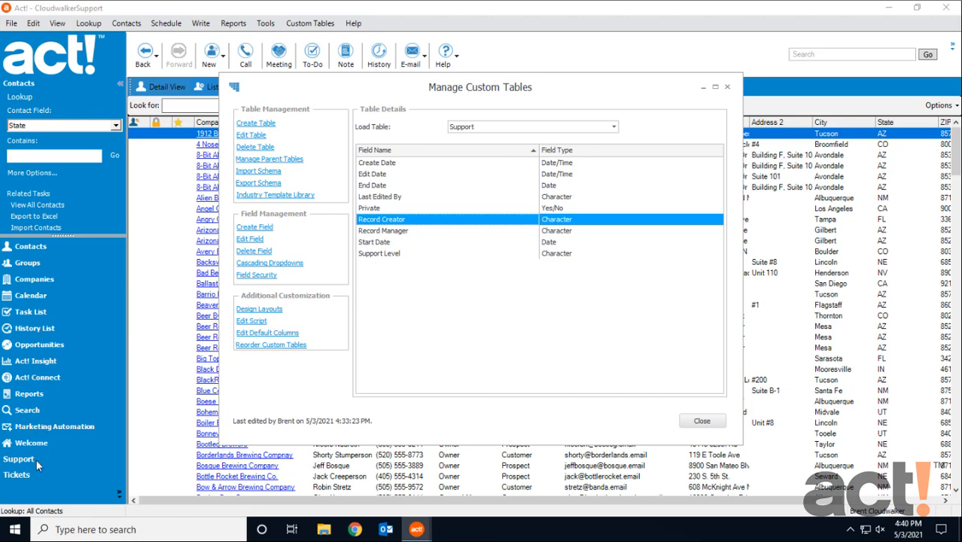
left_click(702, 421)
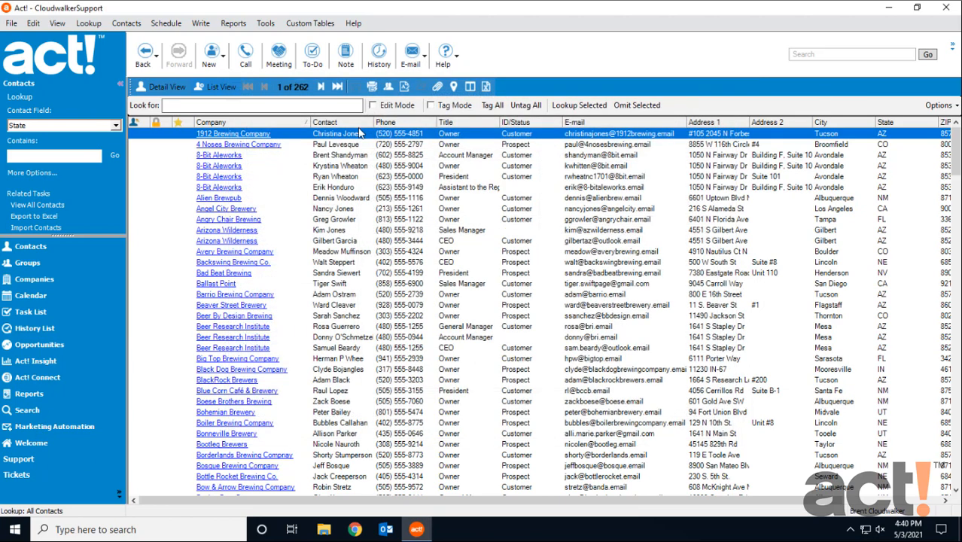
Open the first contact's detail record and view its Support tab
double_click(342, 134)
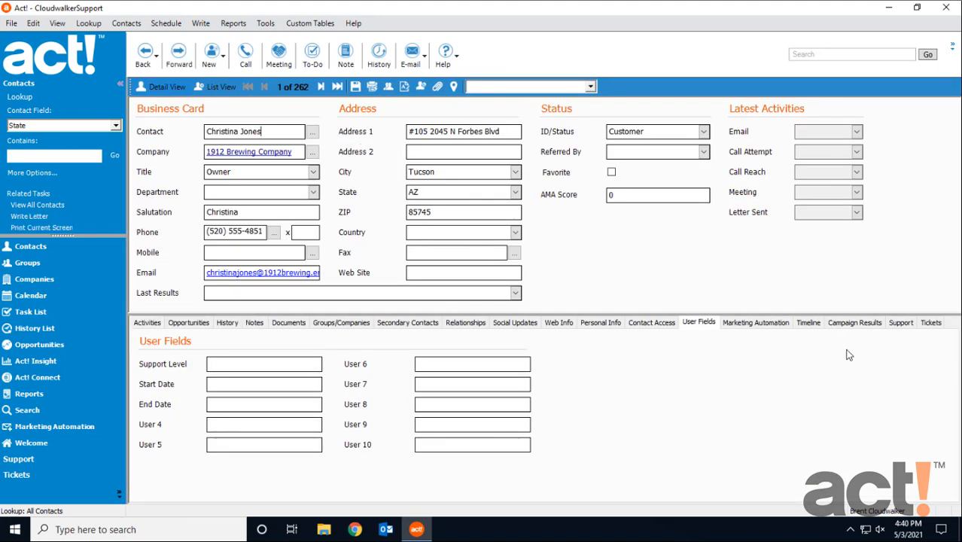
left_click(901, 324)
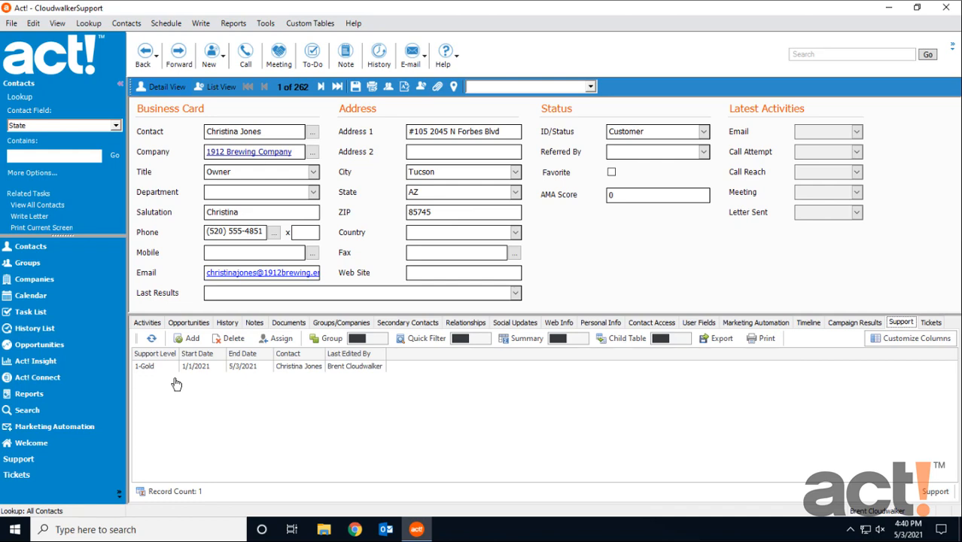
Open the Support table's layout in the Design Layout editor to examine its fields and properties, then close all dialogs
left_click(320, 23)
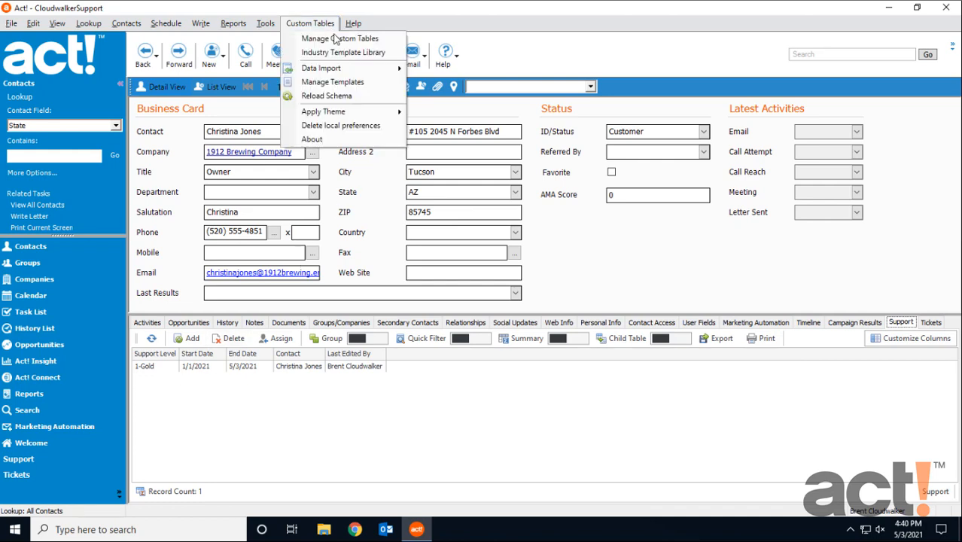
left_click(336, 38)
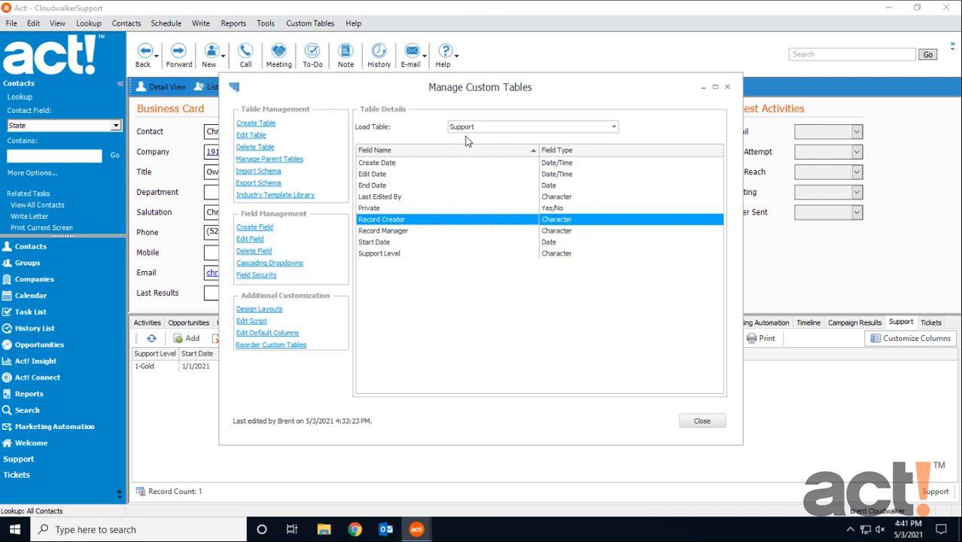
left_click(275, 311)
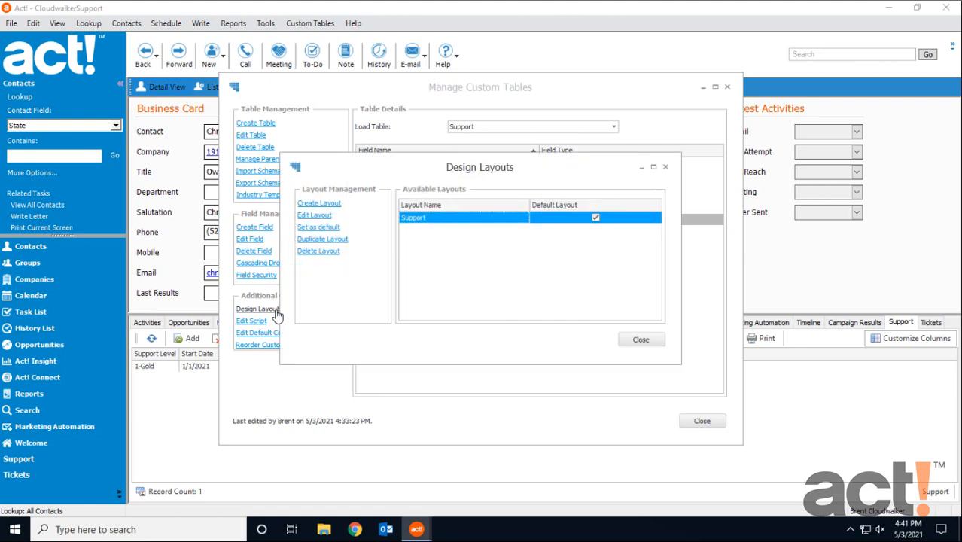
left_click(326, 217)
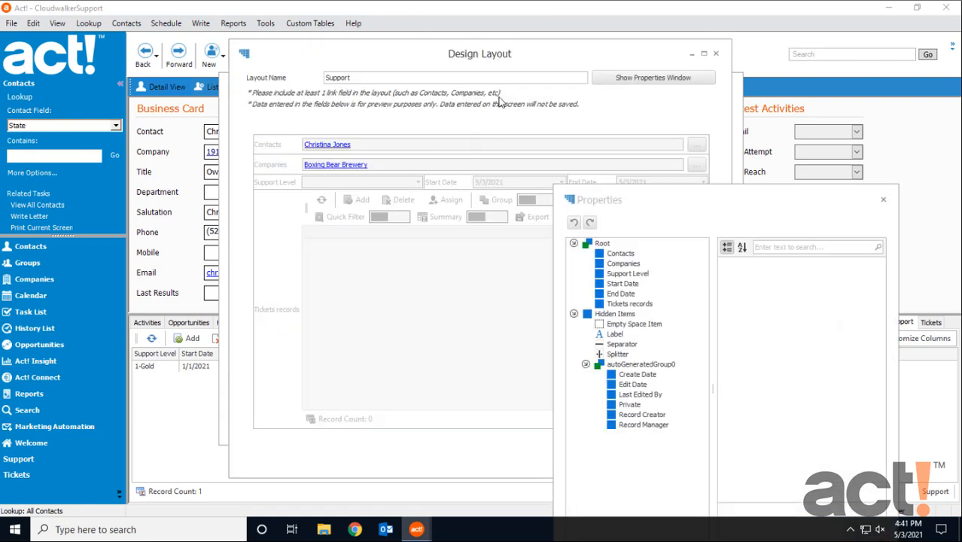
left_click_drag(530, 57, 336, 62)
left_click_drag(659, 204, 646, 129)
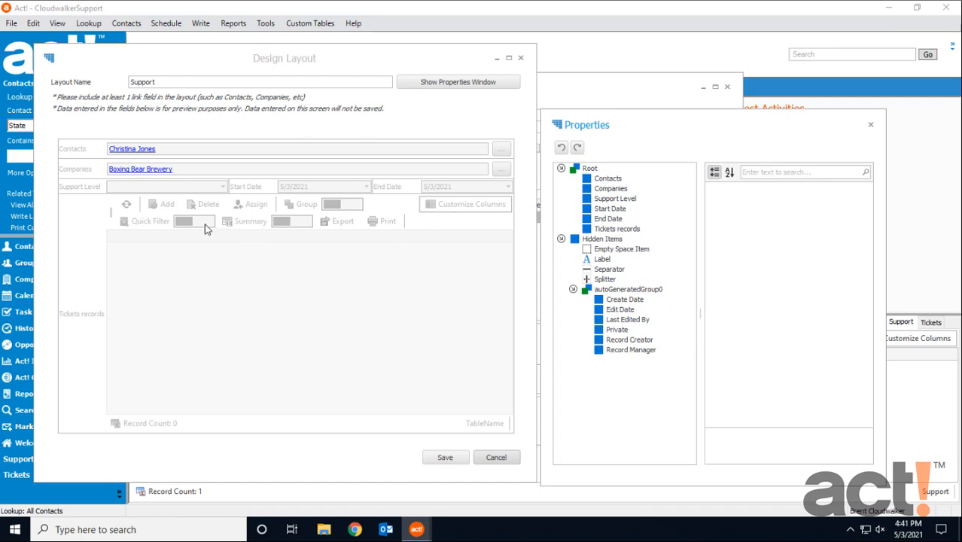
left_click(525, 65)
left_click(522, 59)
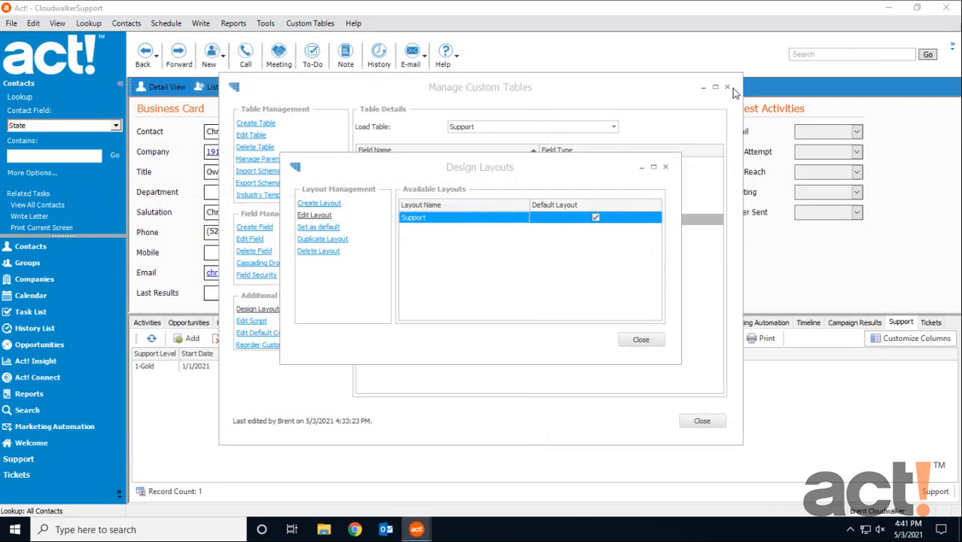
left_click(665, 167)
left_click(728, 86)
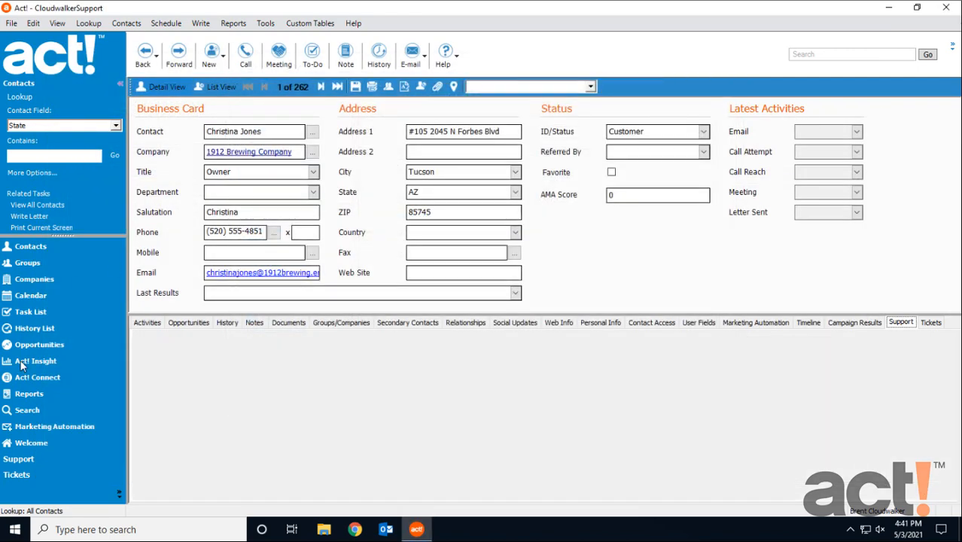
Open the Support records list and sort it by Start Date in descending order
left_click(26, 460)
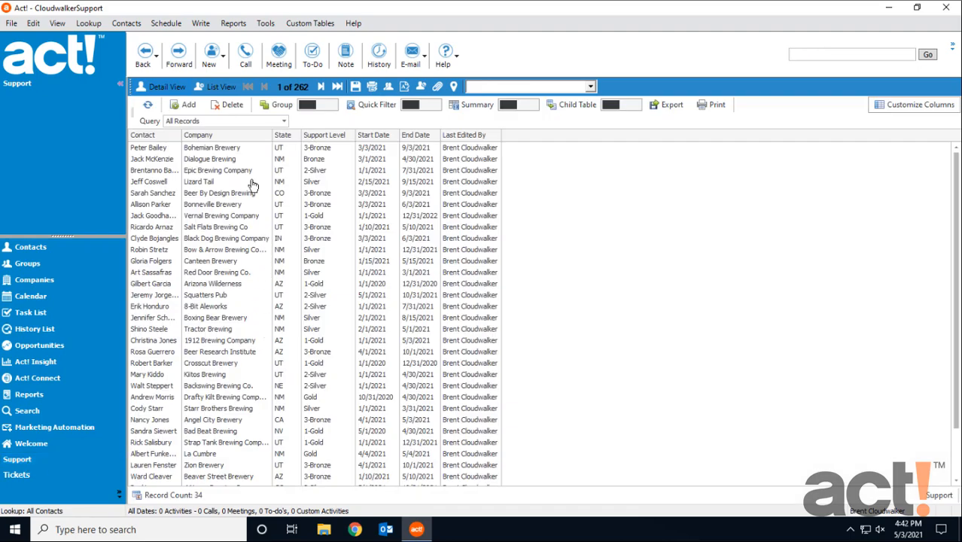
left_click(219, 140)
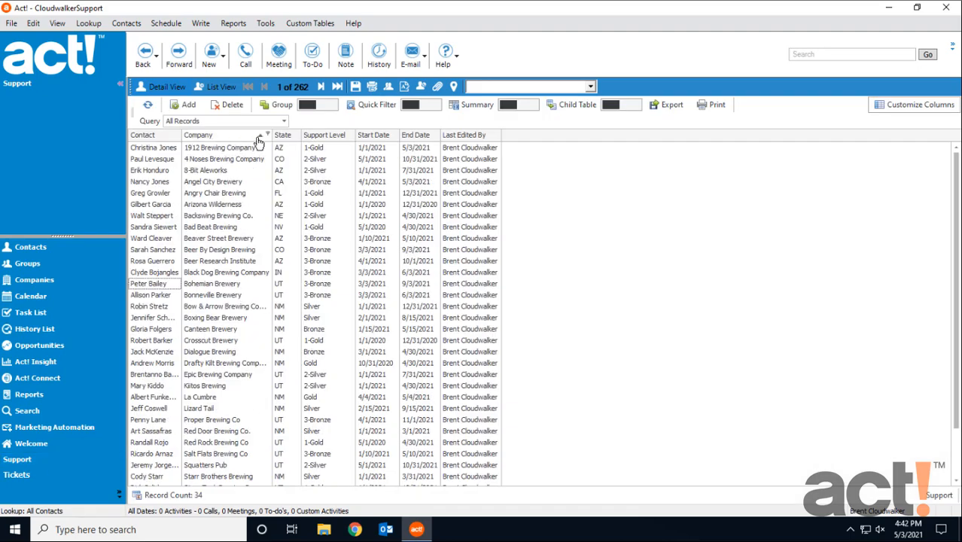
left_click(382, 140)
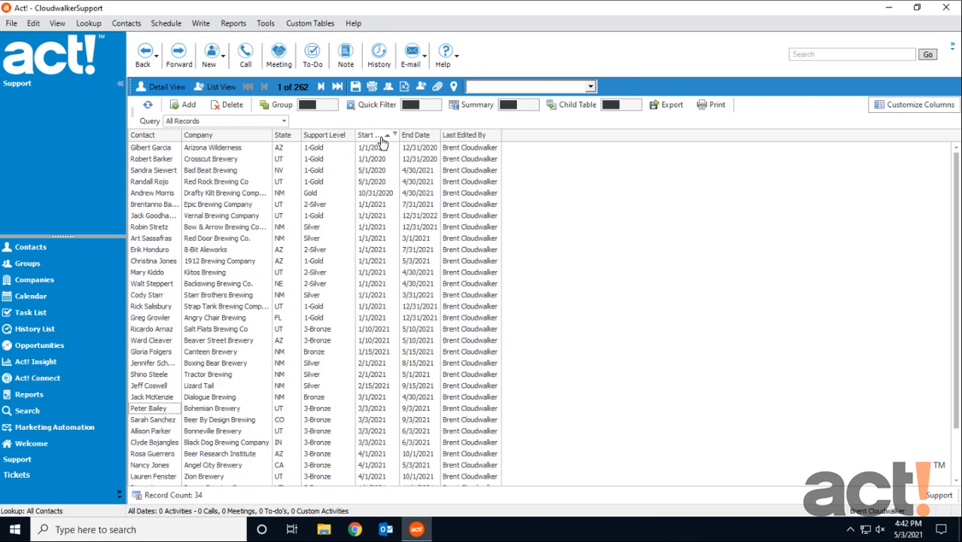
right_click(380, 140)
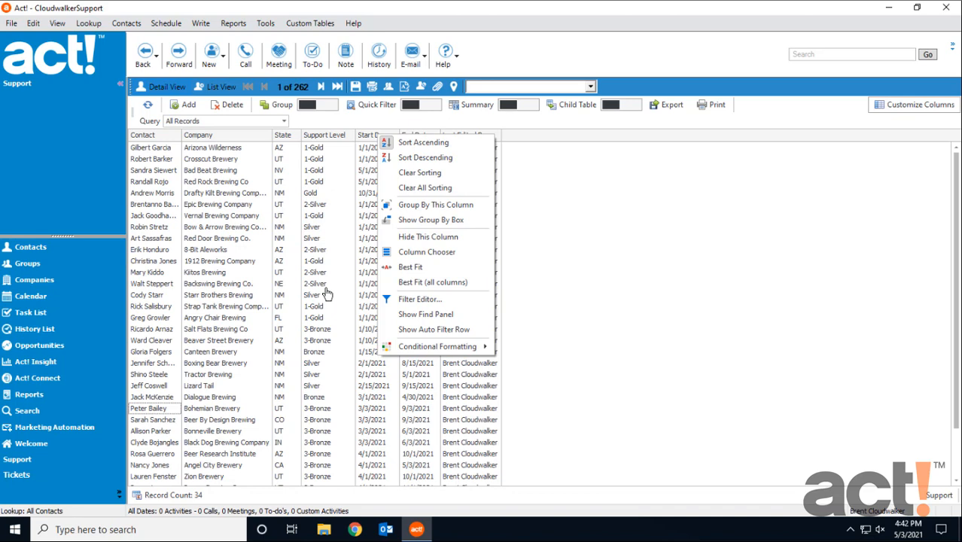
left_click(425, 157)
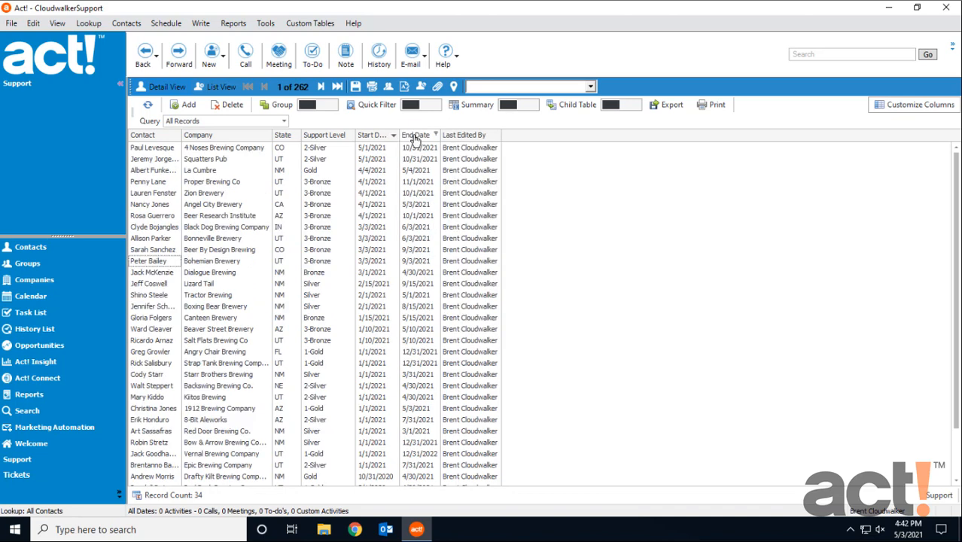
Start an 'A Date Occurring' highlight rule on End Date matching Yesterday, This week/month/year prior periods, and Prior to this year
right_click(415, 141)
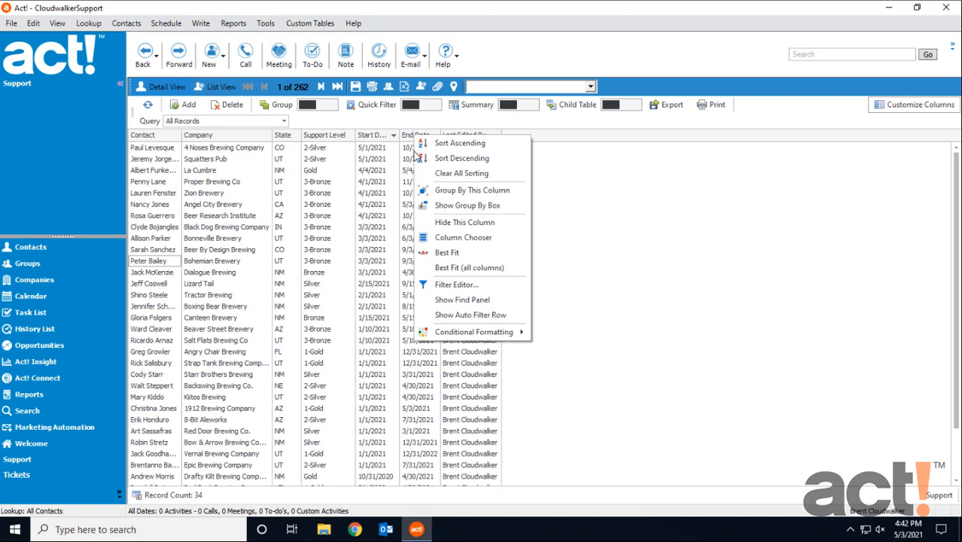
mouse_move(465, 333)
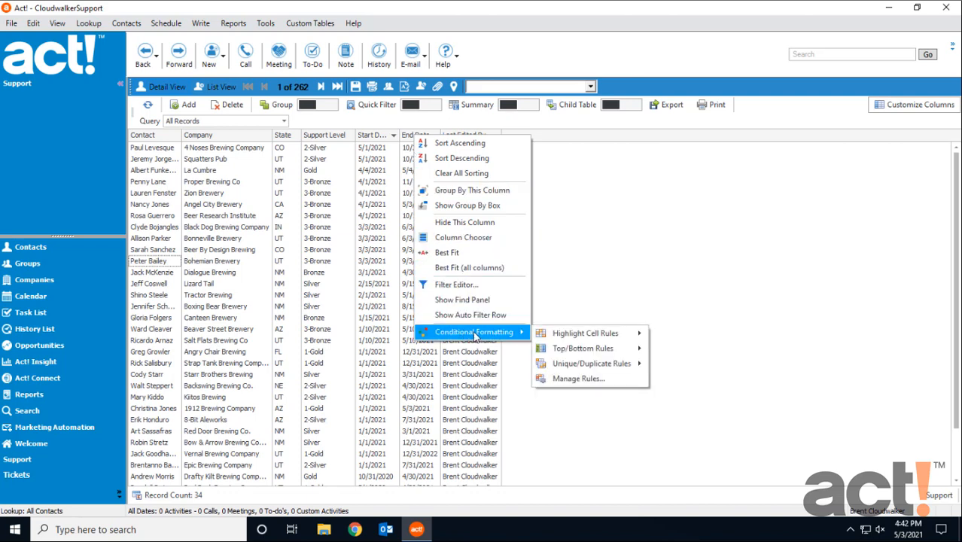
mouse_move(572, 337)
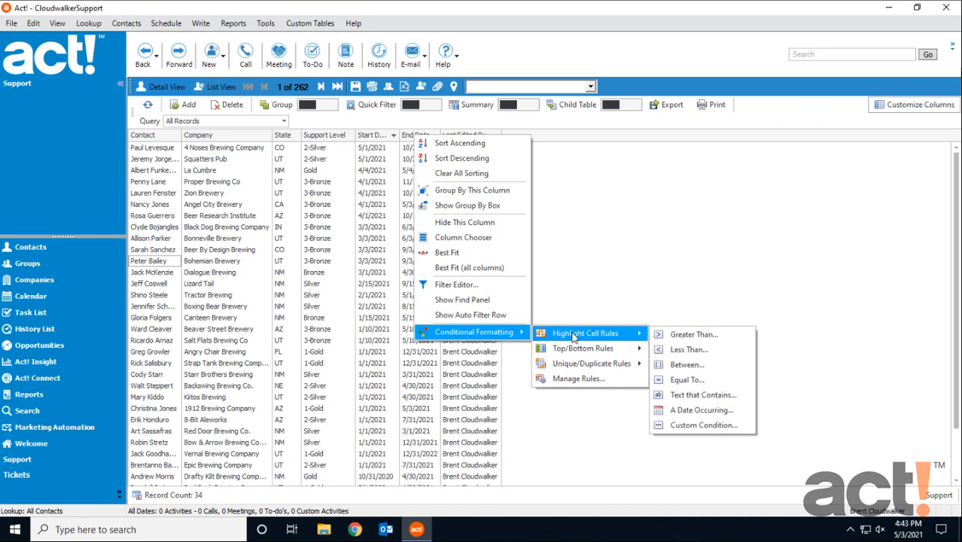
left_click(697, 413)
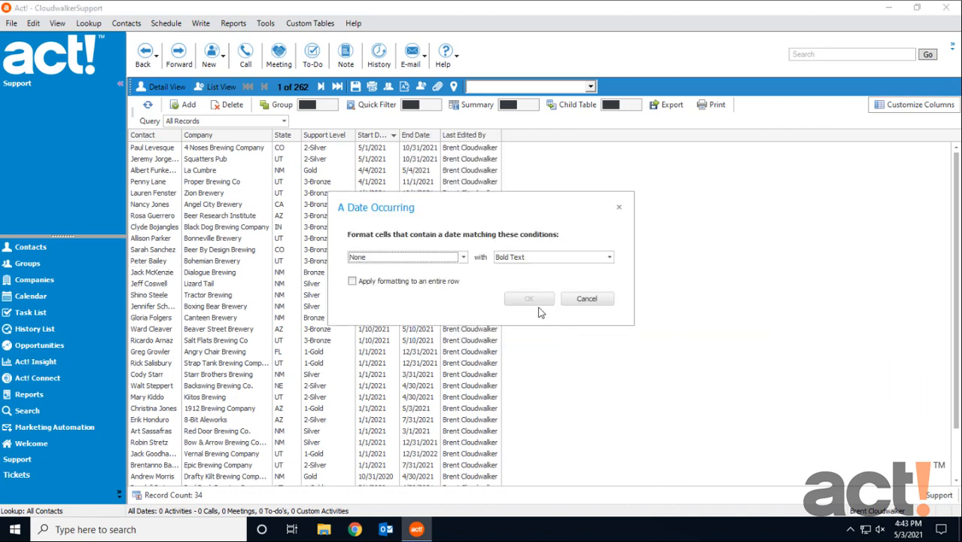
left_click(463, 258)
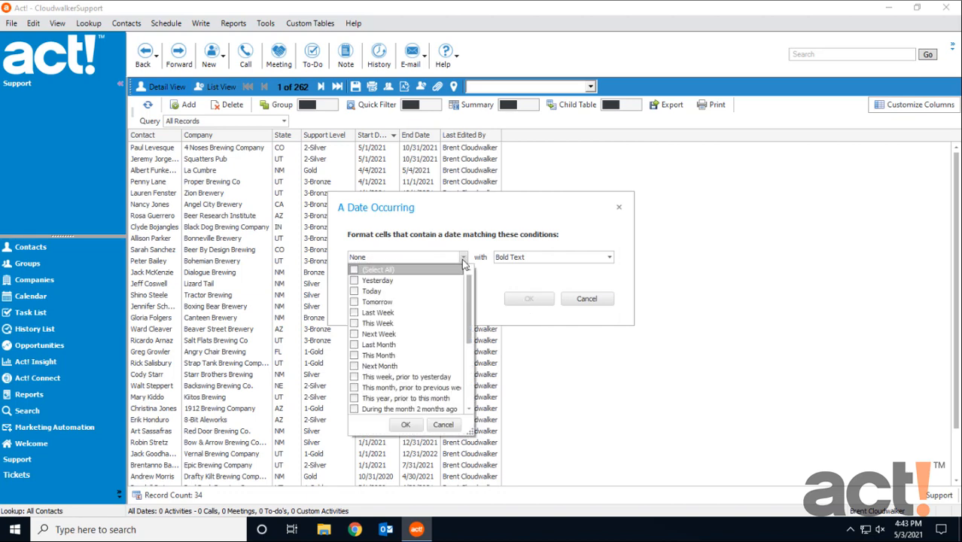
left_click(354, 281)
left_click(356, 378)
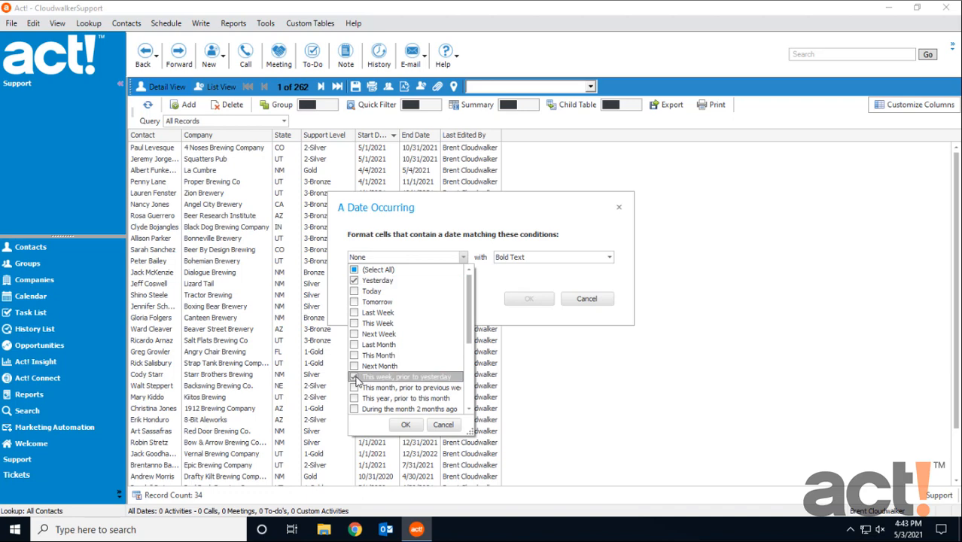
left_click(355, 388)
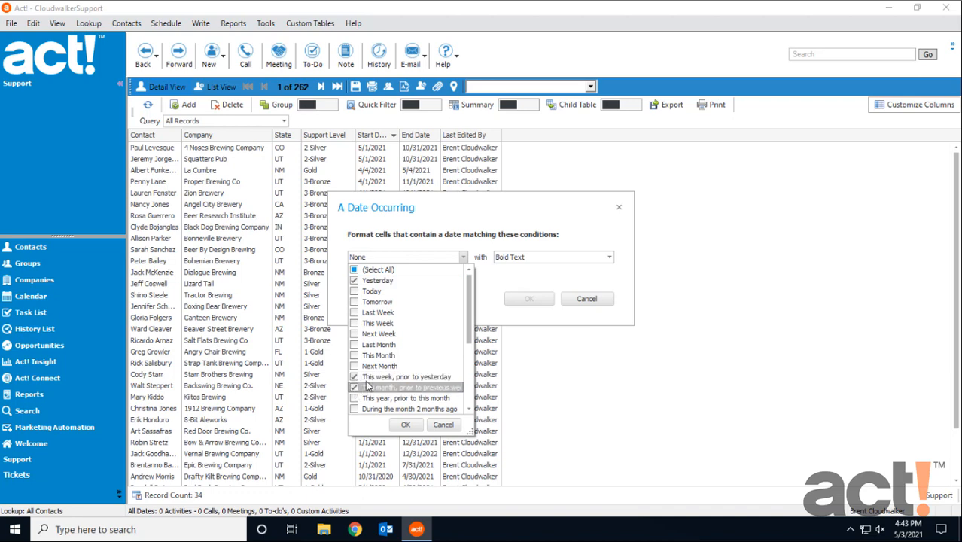
left_click(356, 399)
scroll(374, 384, "down", 1)
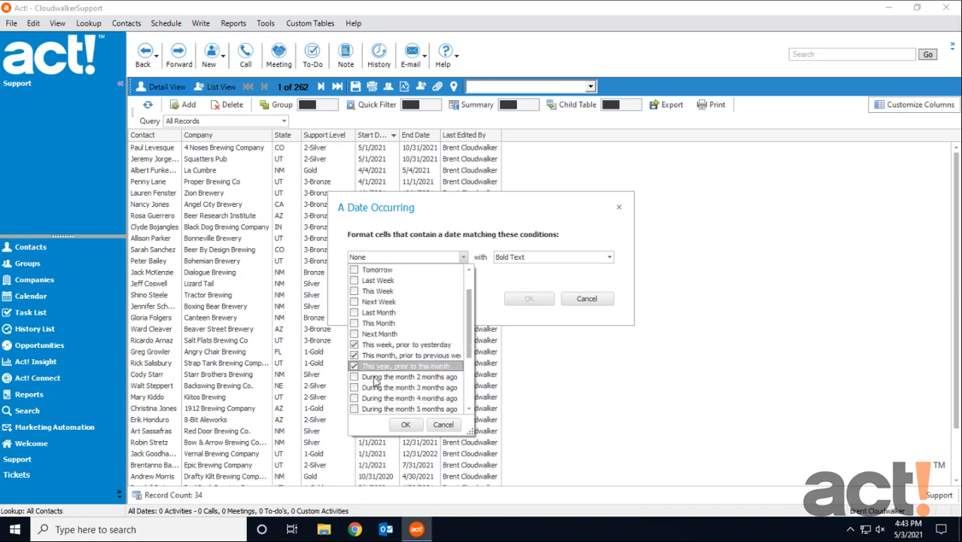
scroll(375, 383, "down", 2)
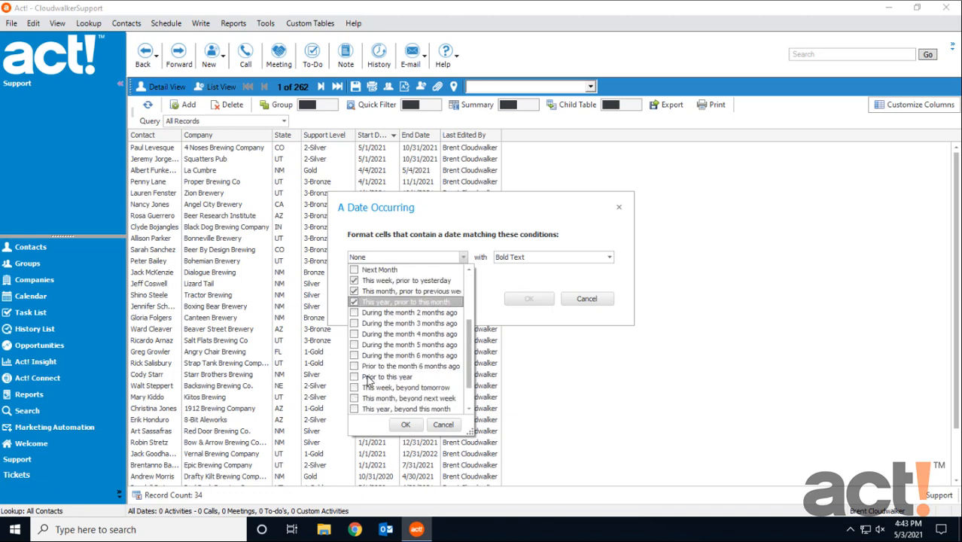
left_click(355, 378)
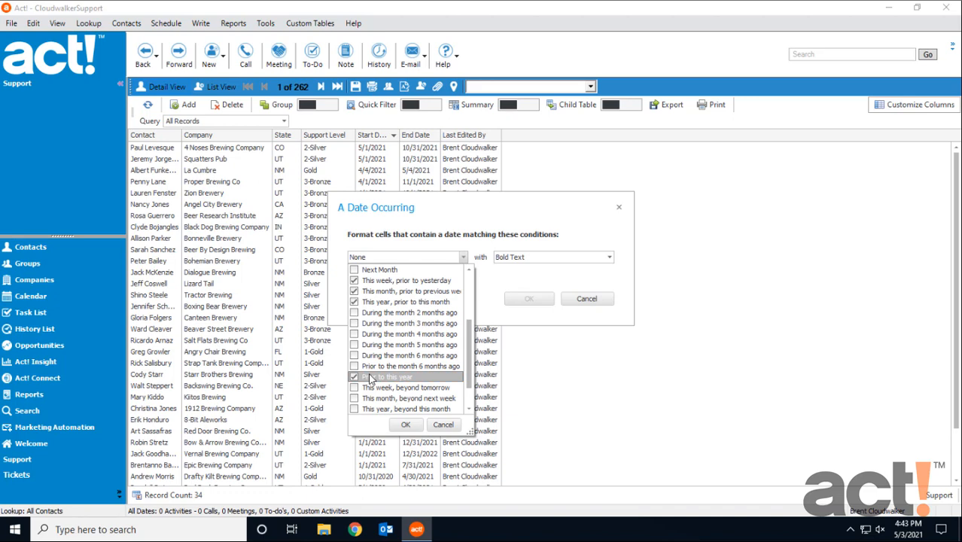
left_click(403, 424)
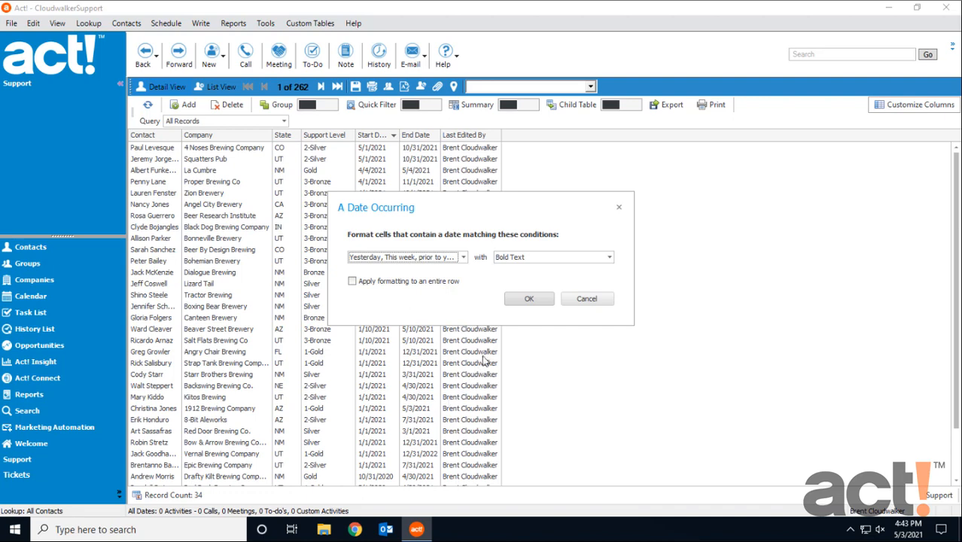
Format the matching dates with Red Fill with Red Text applied to the entire row
left_click(598, 257)
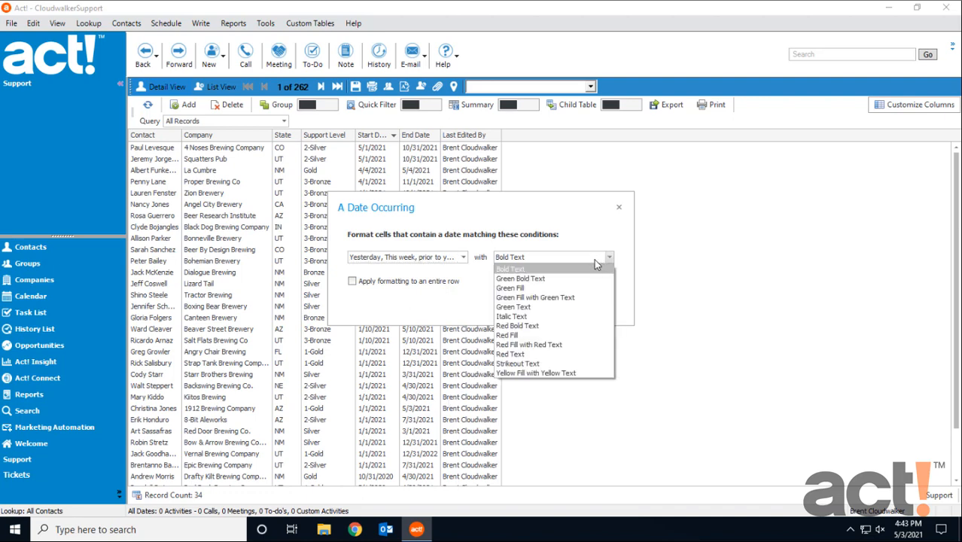
left_click(540, 346)
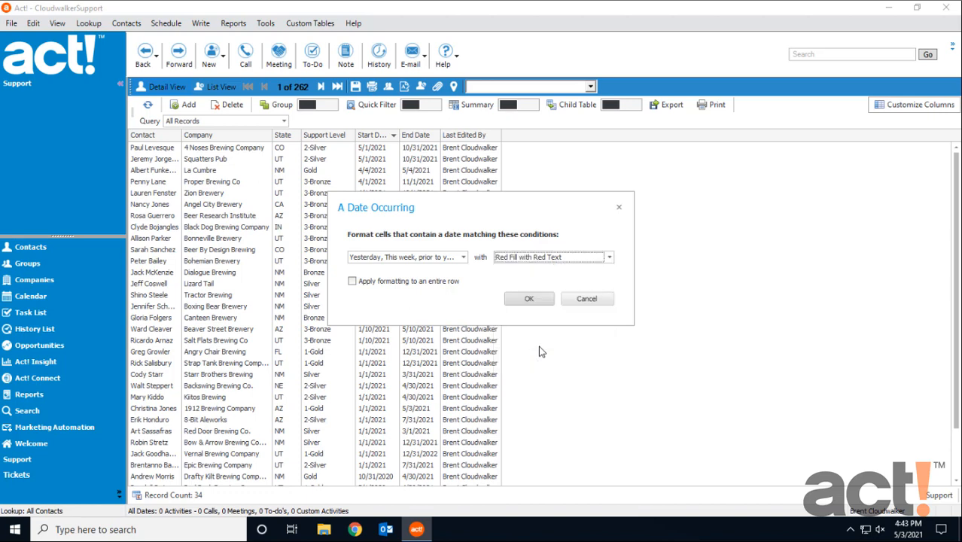
left_click(351, 283)
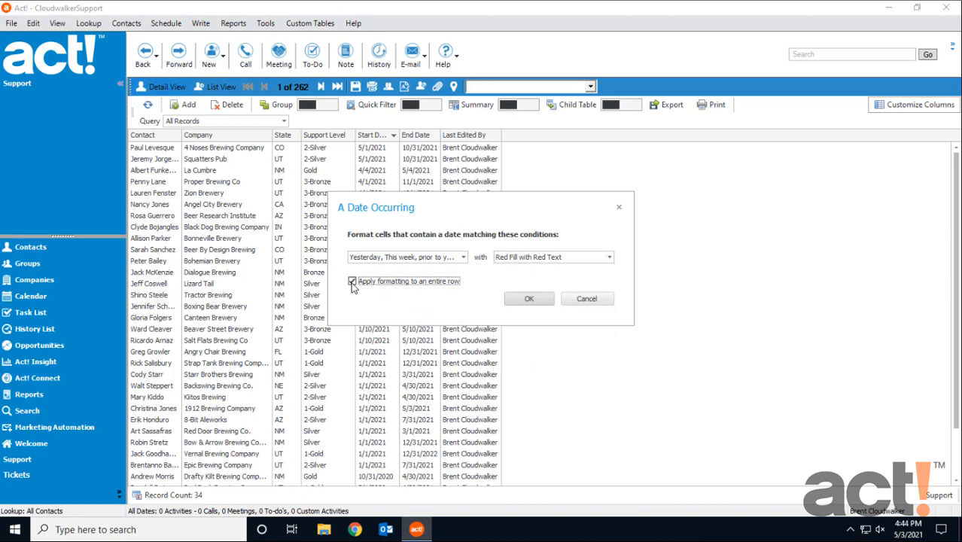
left_click(518, 302)
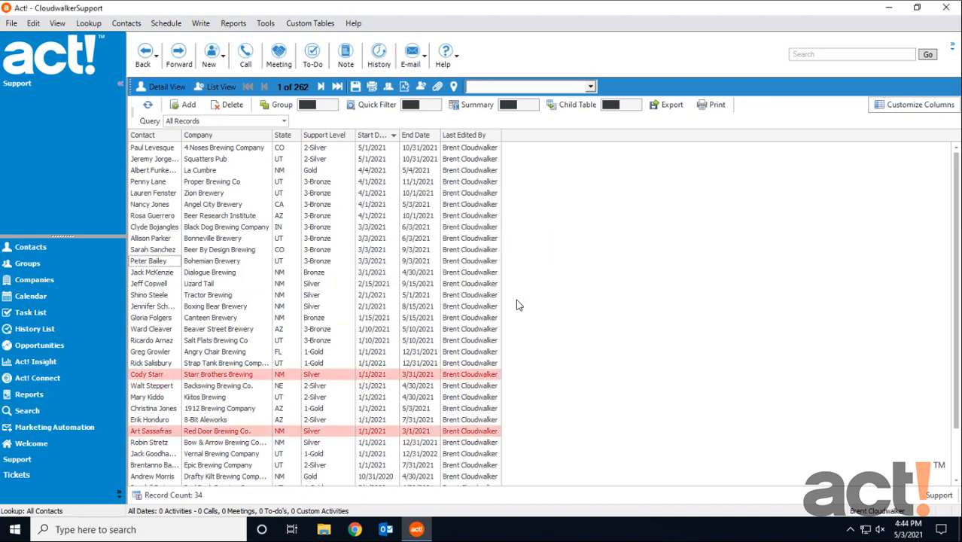
Open the Tickets custom table's list view
scroll(467, 328, "down", 2)
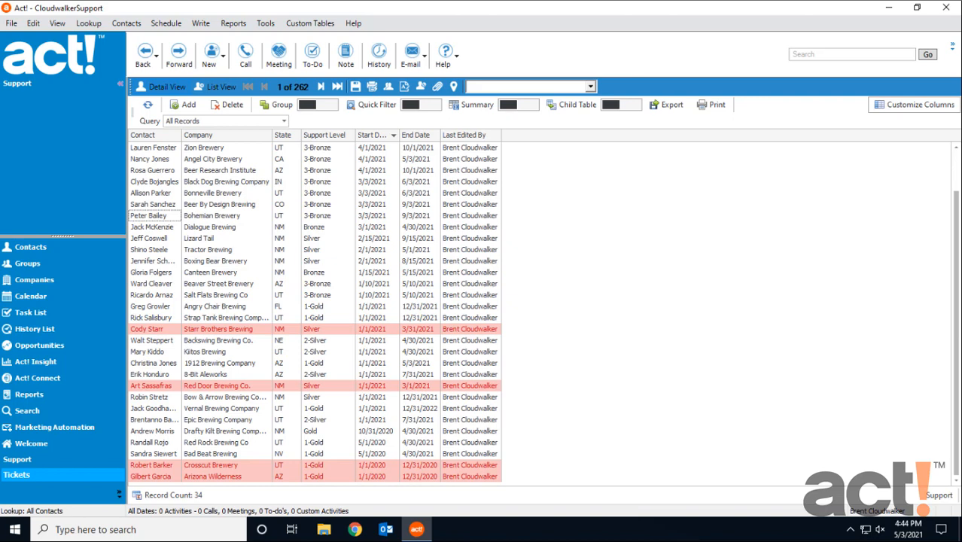
left_click(40, 477)
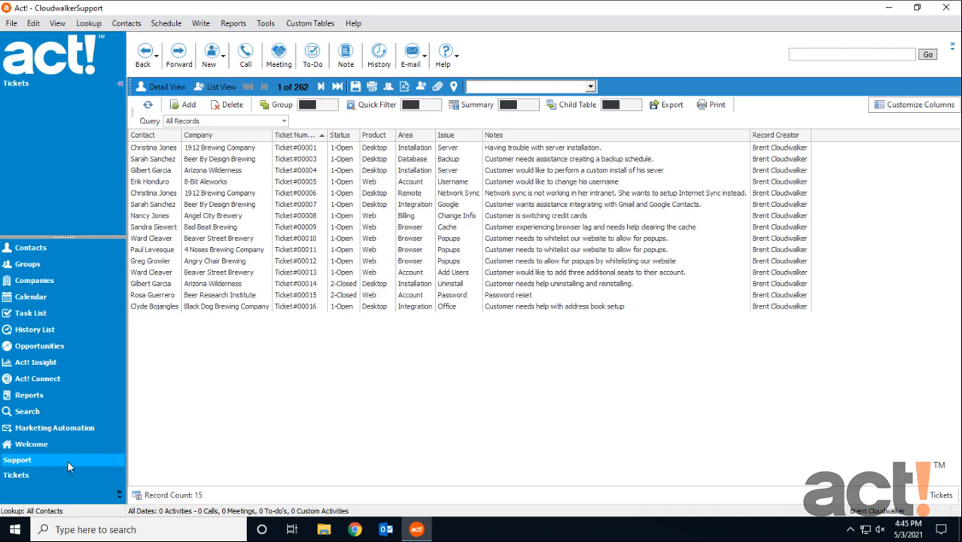
left_click(311, 25)
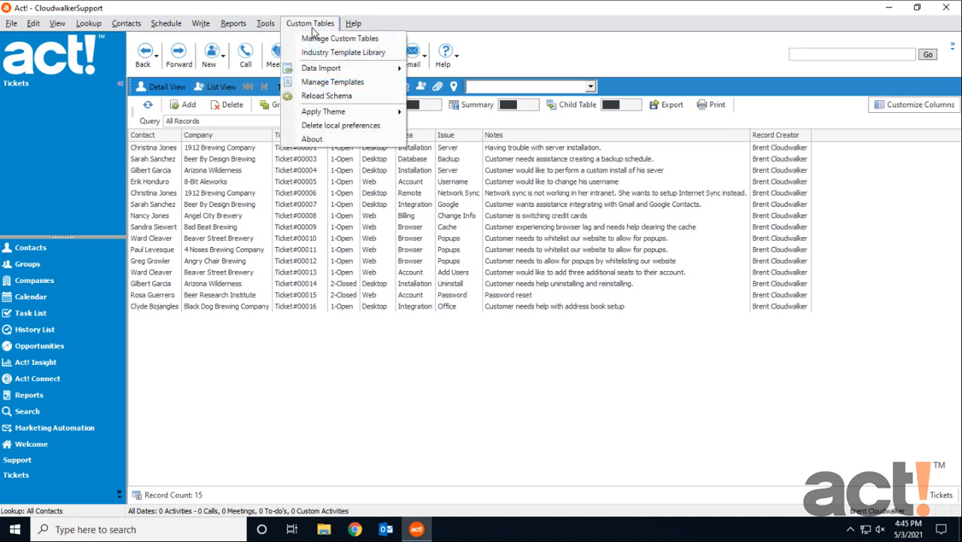
mouse_move(355, 73)
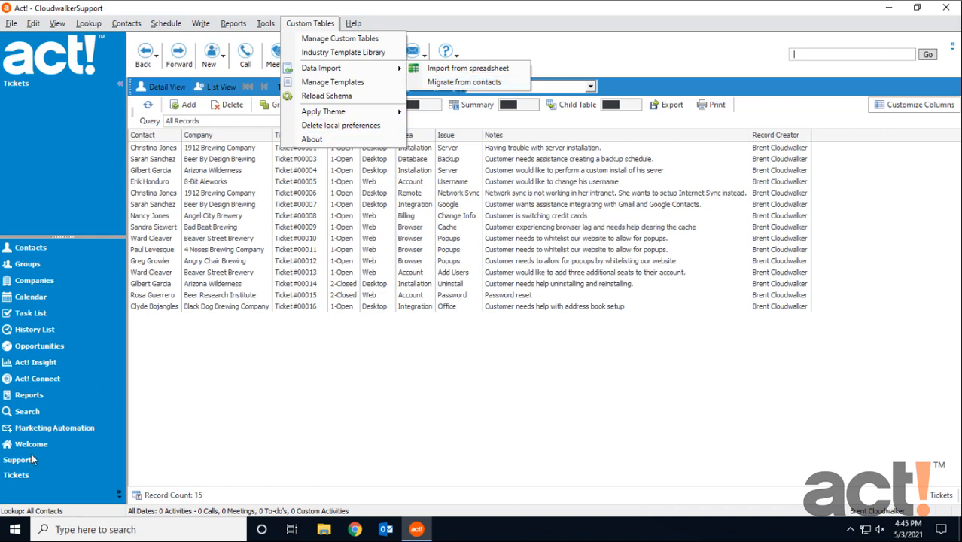
left_click(20, 481)
Start a new Tickets record, choosing Desktop as the Product and Integration as the Area
left_click(184, 106)
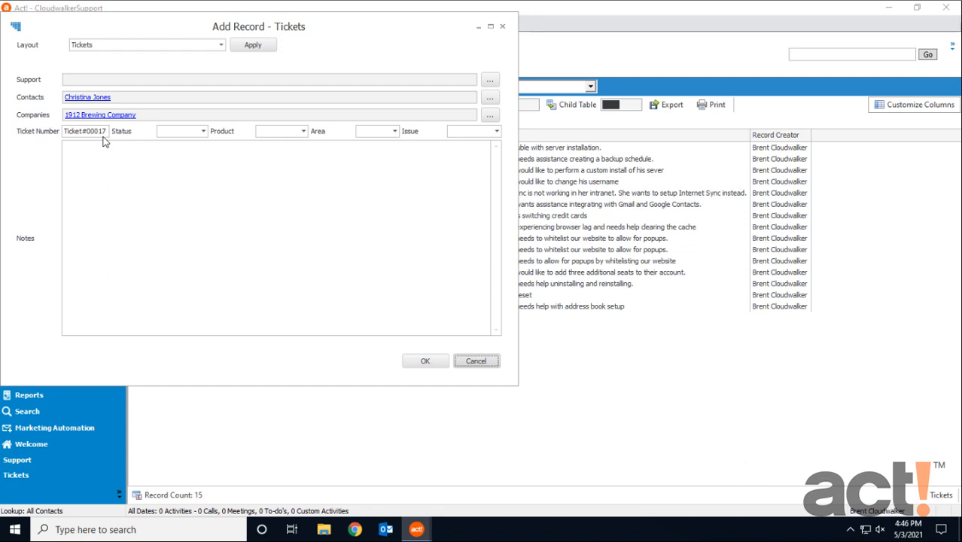
left_click(265, 134)
left_click(268, 150)
left_click(308, 172)
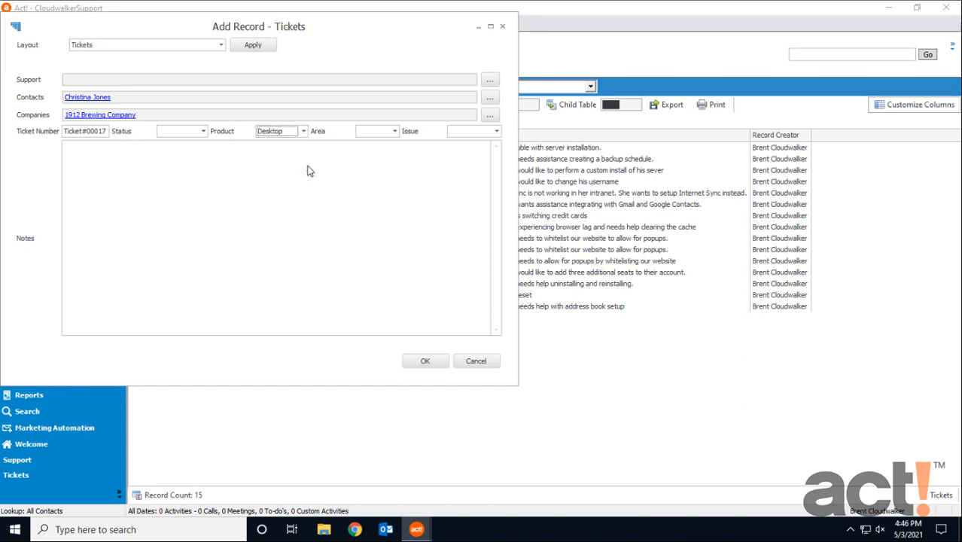
left_click(395, 131)
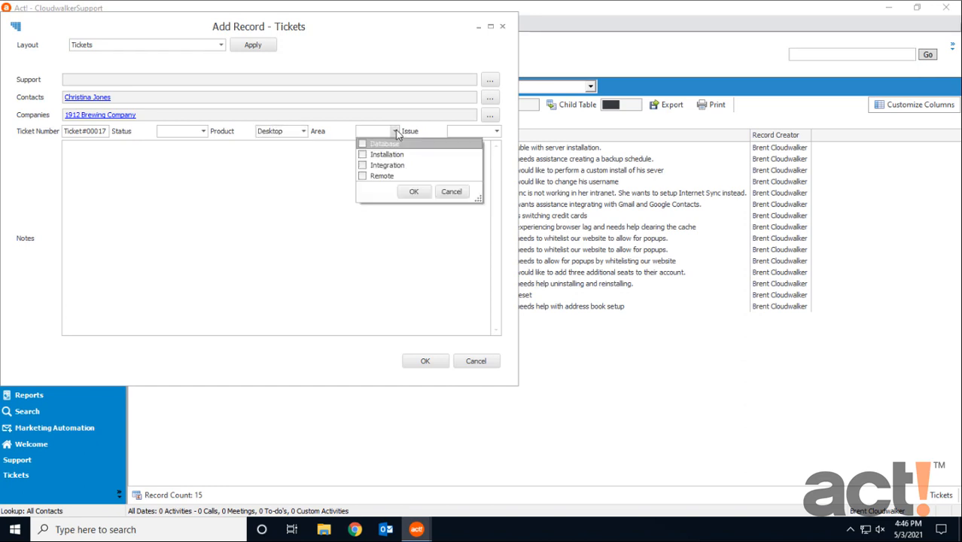
left_click(369, 166)
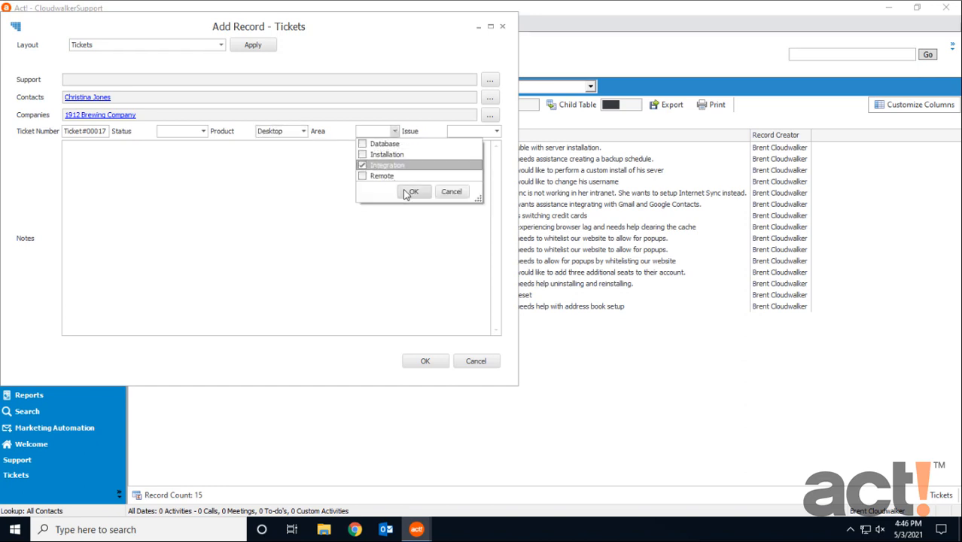
left_click(412, 192)
Switch the new ticket's Product to Web, open the Area choices, and cancel the record
left_click(305, 132)
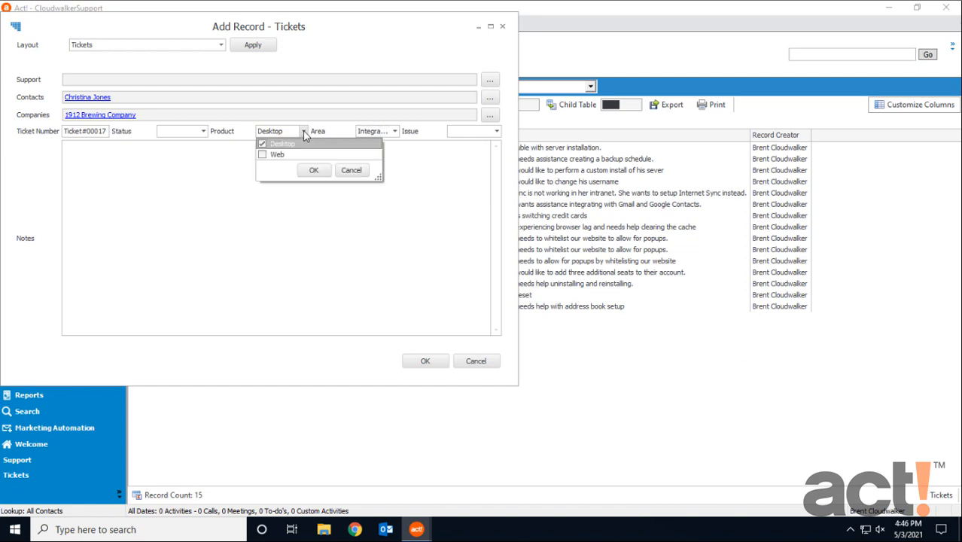
left_click(354, 133)
left_click(371, 133)
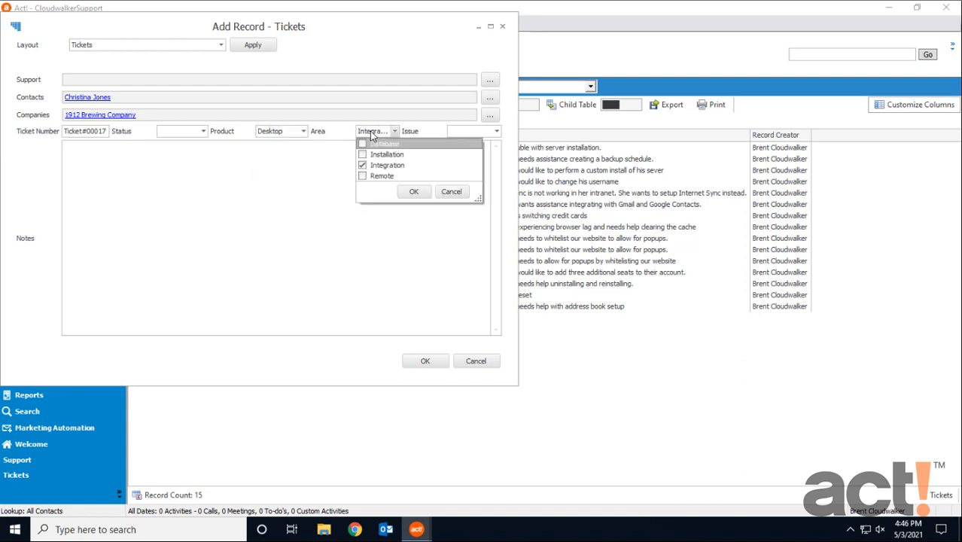
left_click(291, 133)
left_click(278, 155)
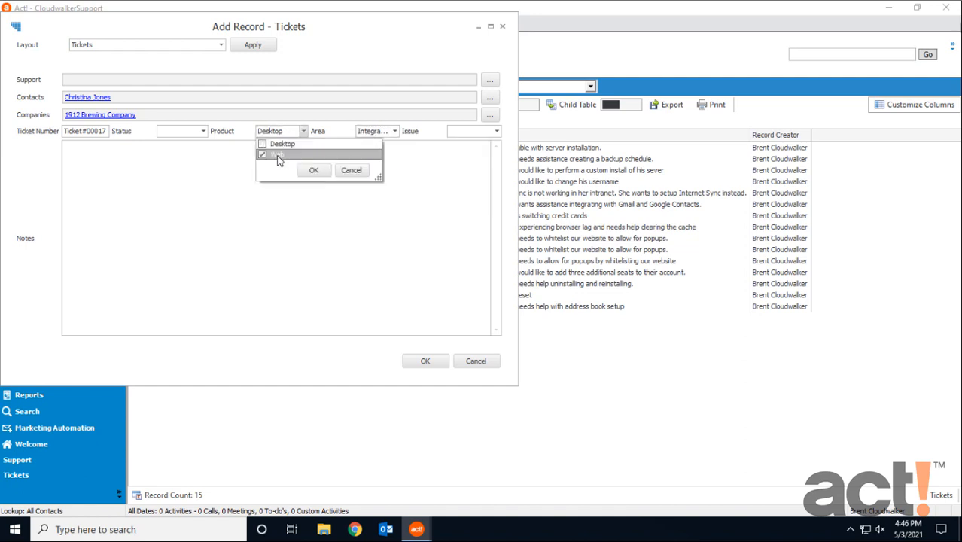
left_click(314, 171)
left_click(370, 133)
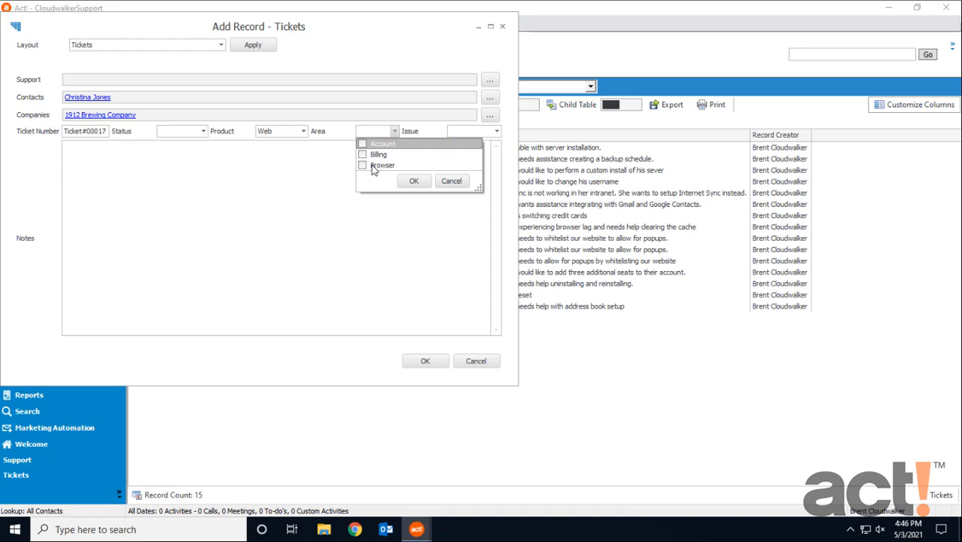
left_click(483, 360)
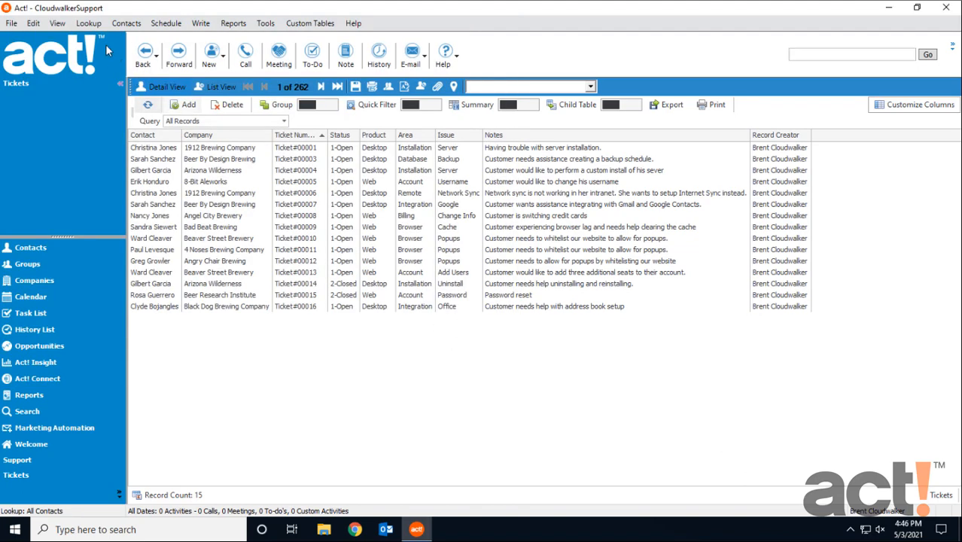
Start a Support table lookup and load the saved end-date.a4qry query in the Query Editor
left_click(89, 25)
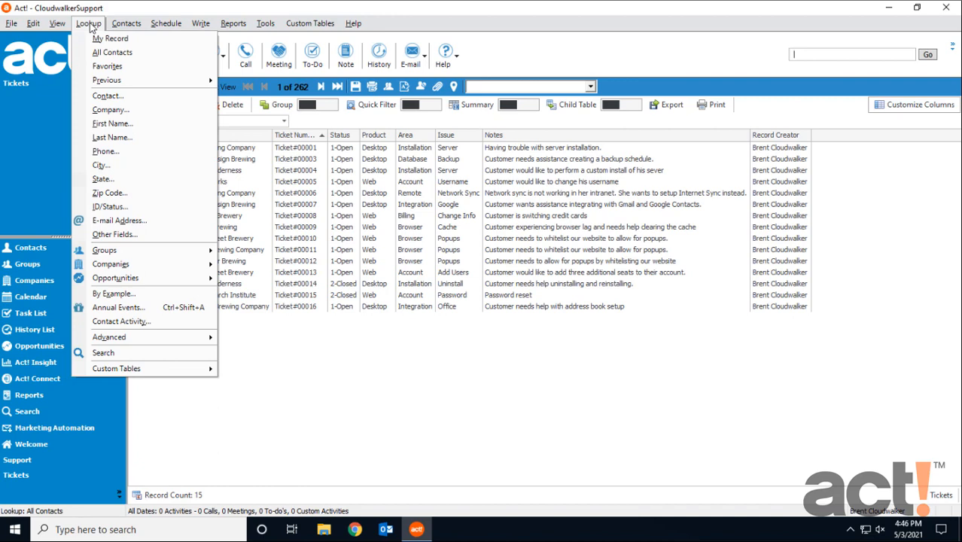
mouse_move(151, 370)
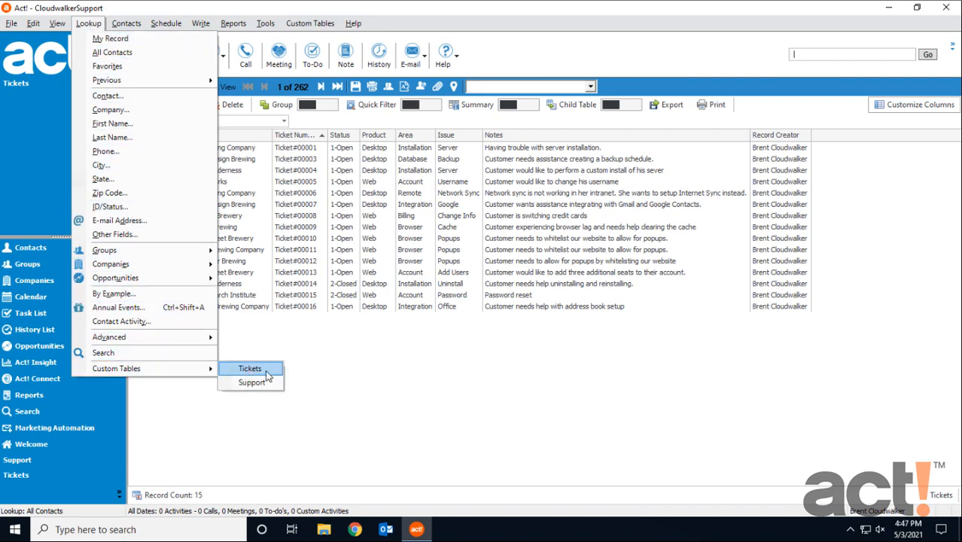
left_click(252, 382)
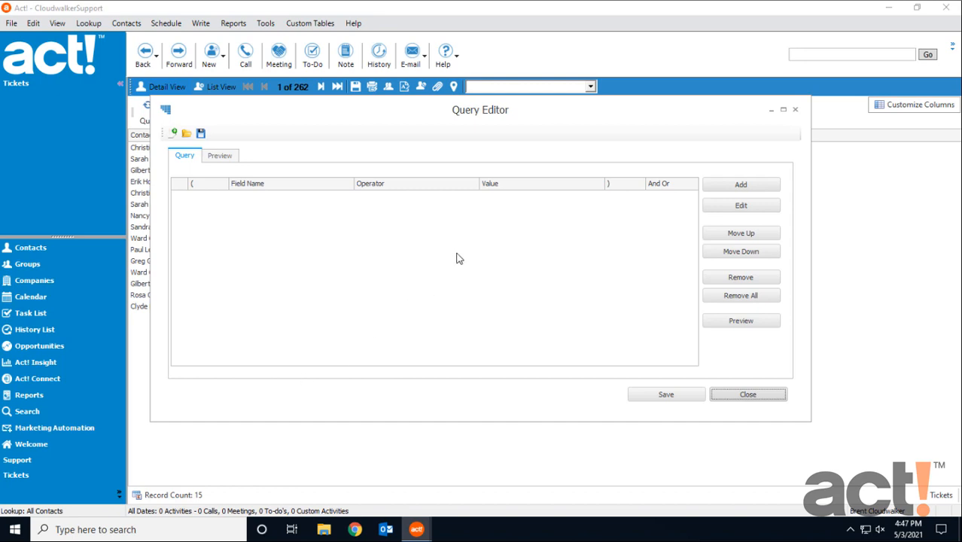
left_click(186, 133)
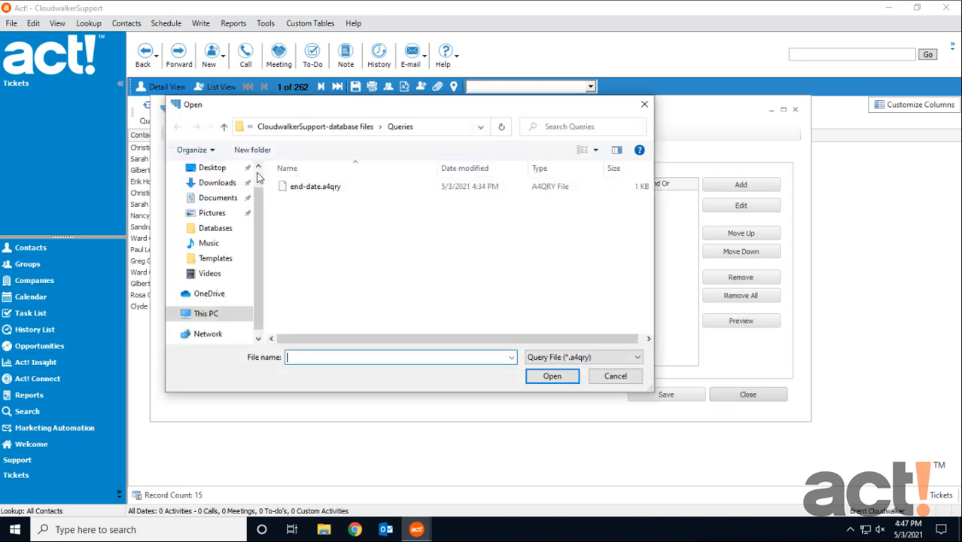
left_click(315, 187)
left_click(552, 376)
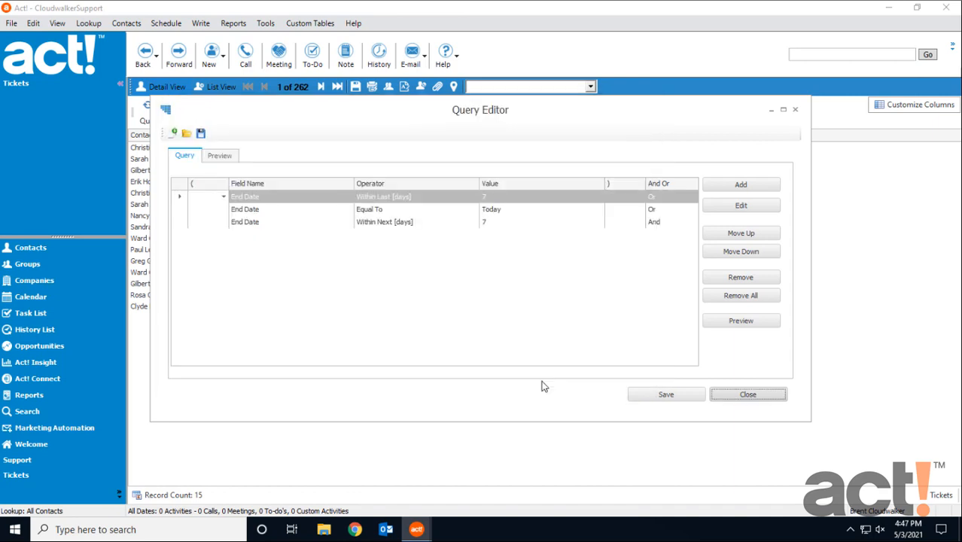
Preview the query results and open a result record's Go To options
left_click(727, 322)
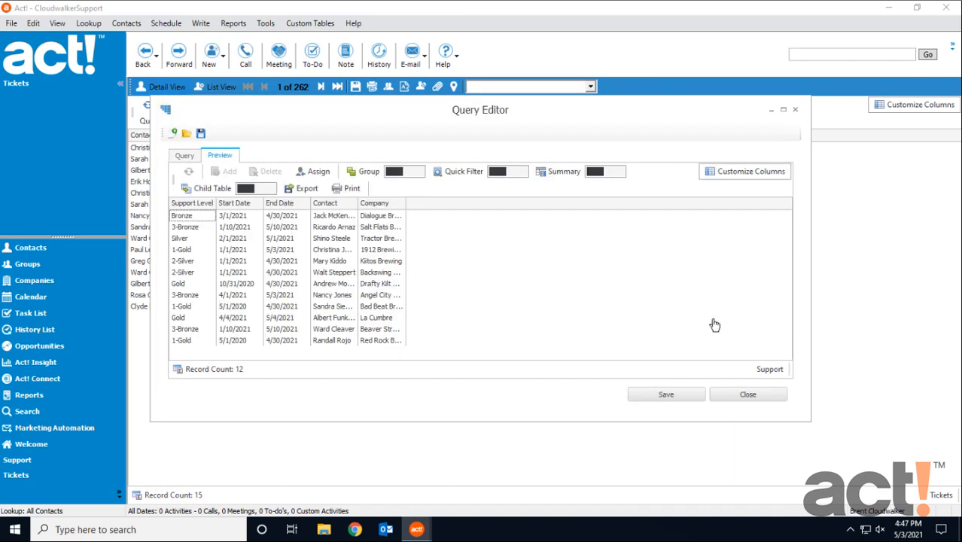
right_click(284, 298)
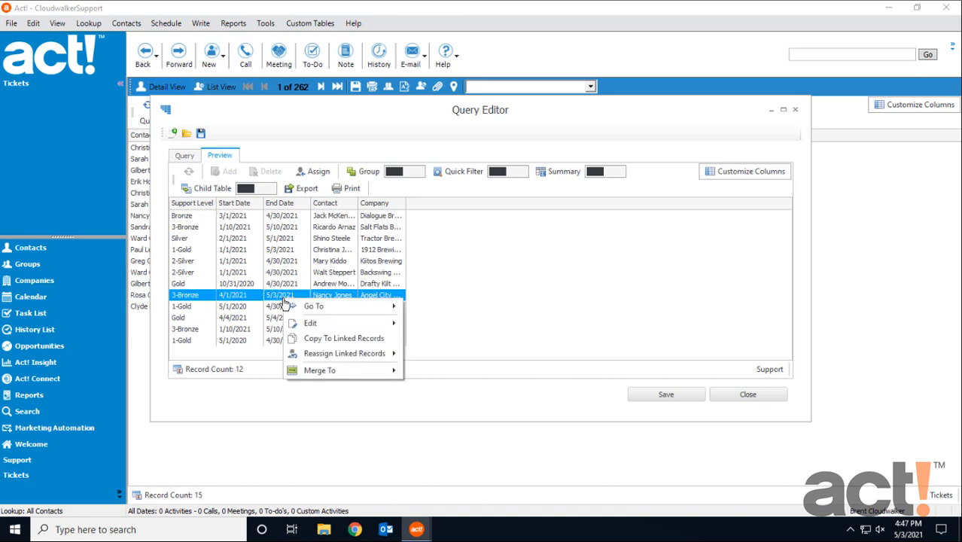
mouse_move(305, 306)
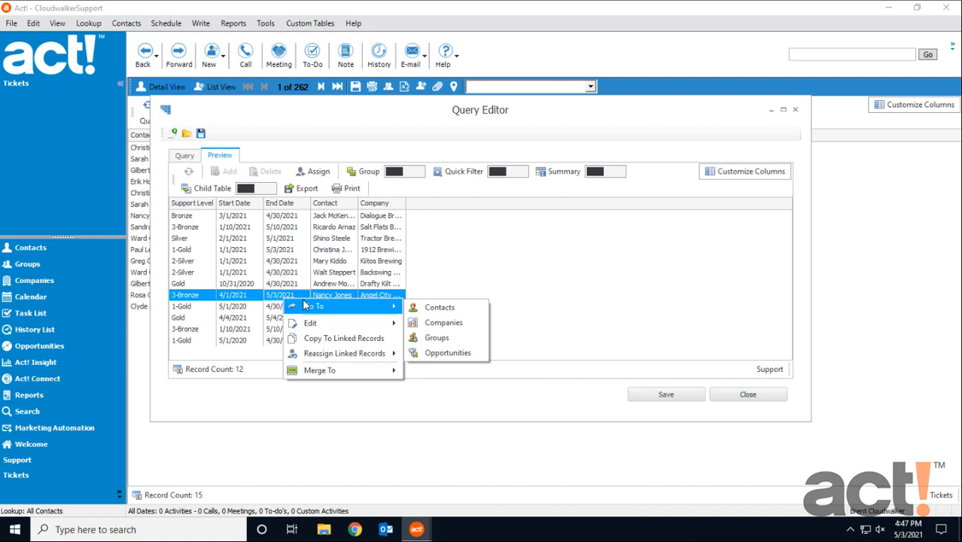